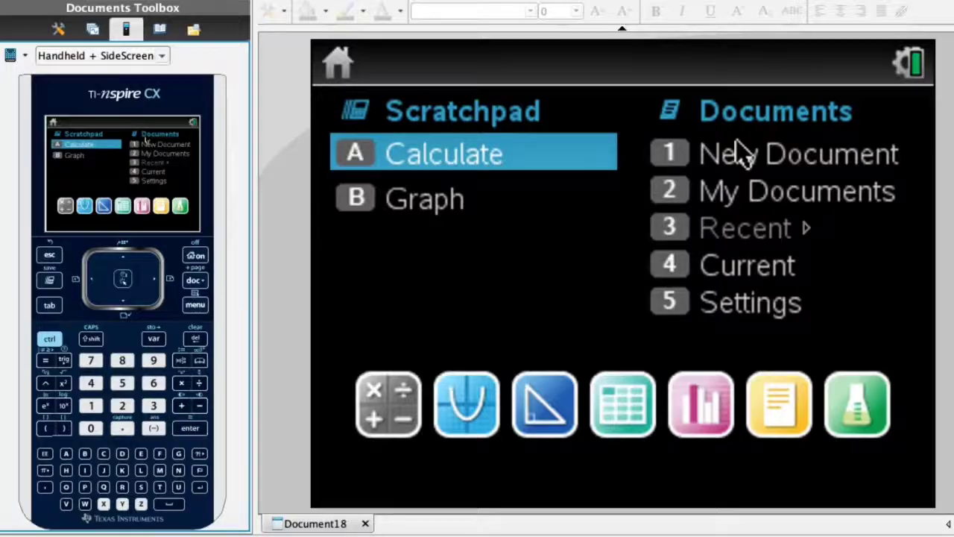
- Create a new document and add a Calculator application as page 1.1
click(739, 153)
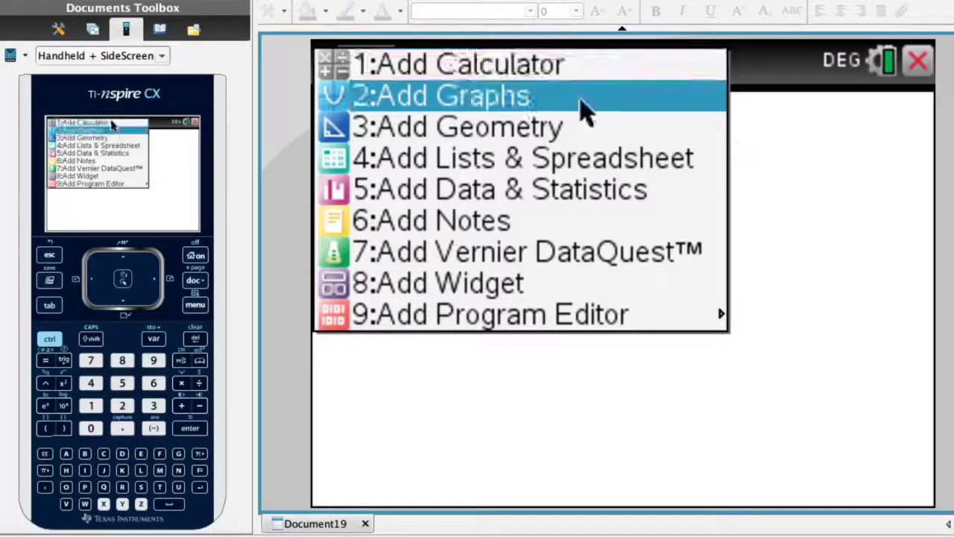
click(574, 64)
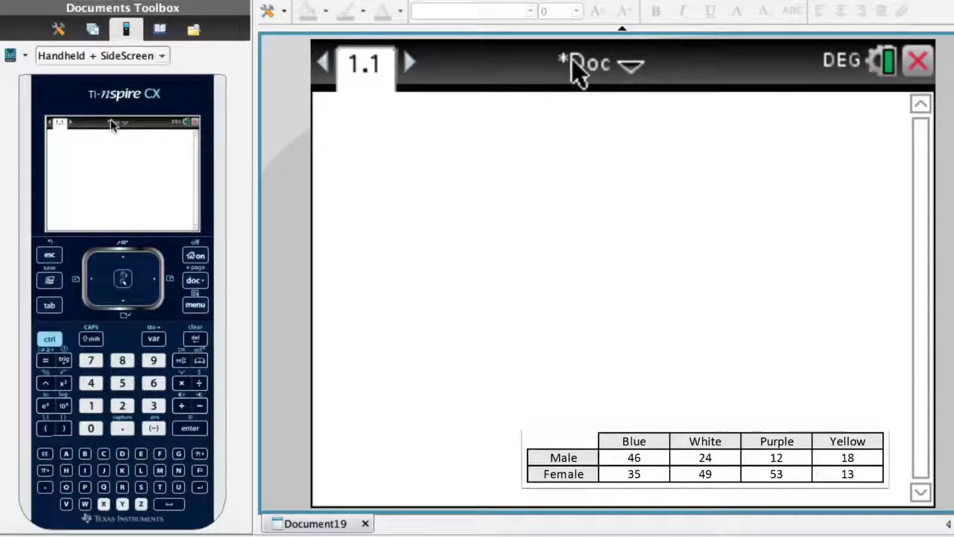
- Insert an empty matrix template with 2 rows and 4 columns via Matrix & Vector > Create > Matrix
key(ctrl+m)
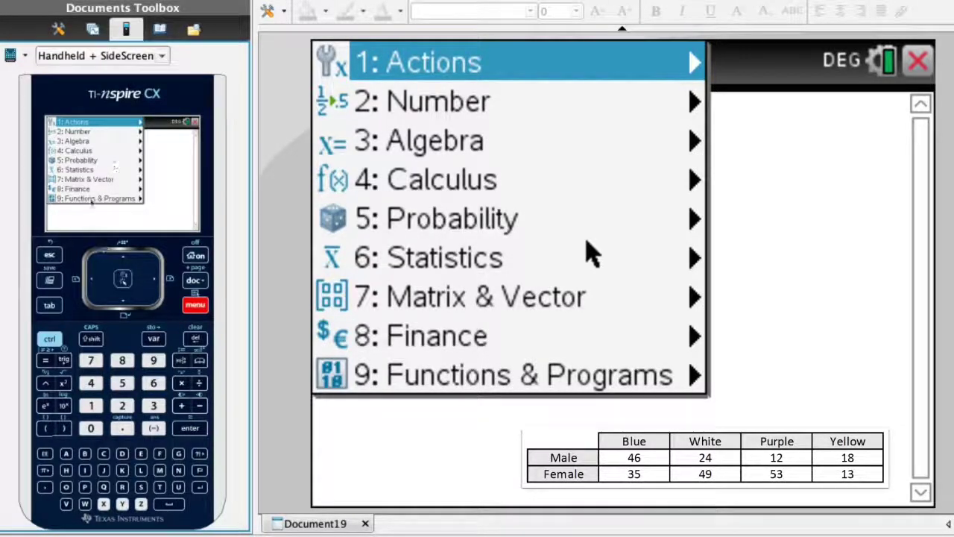
click(532, 305)
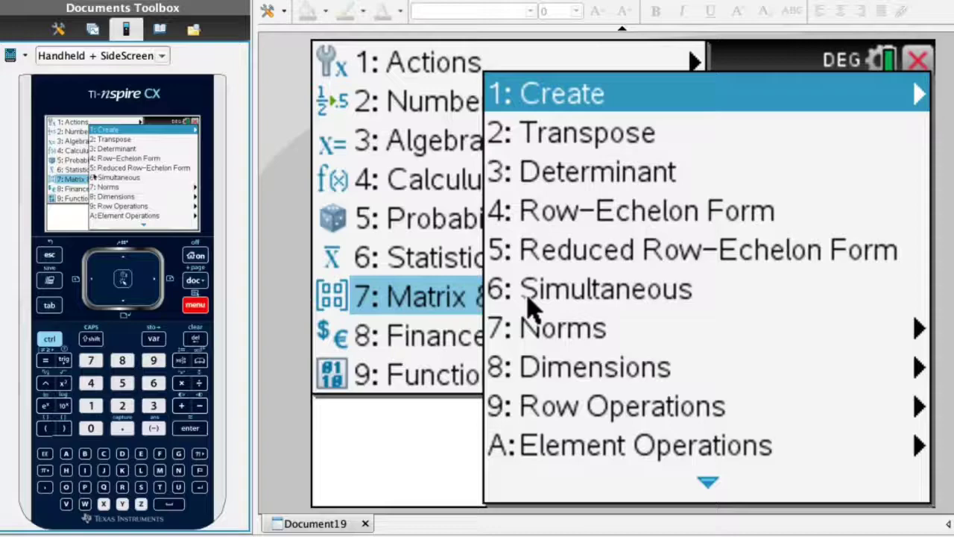
click(564, 93)
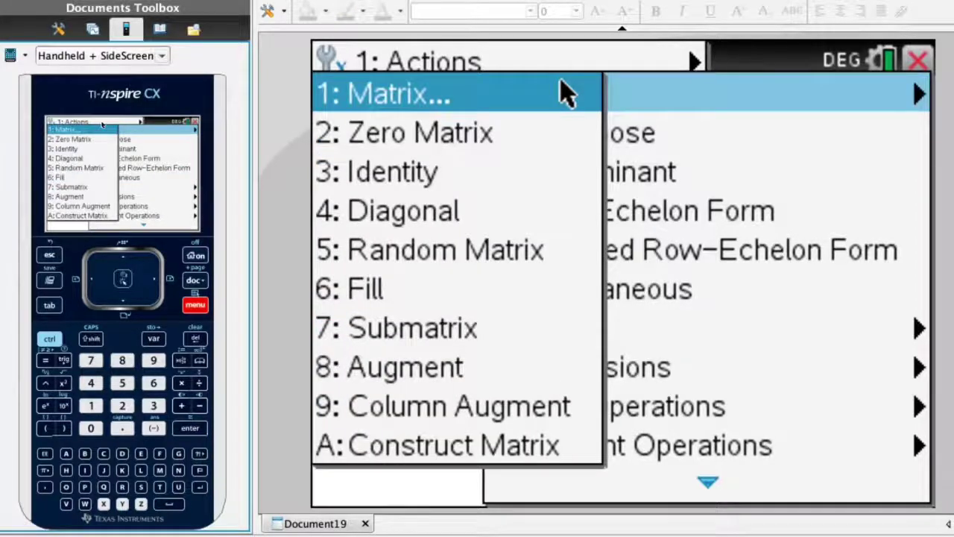
click(537, 95)
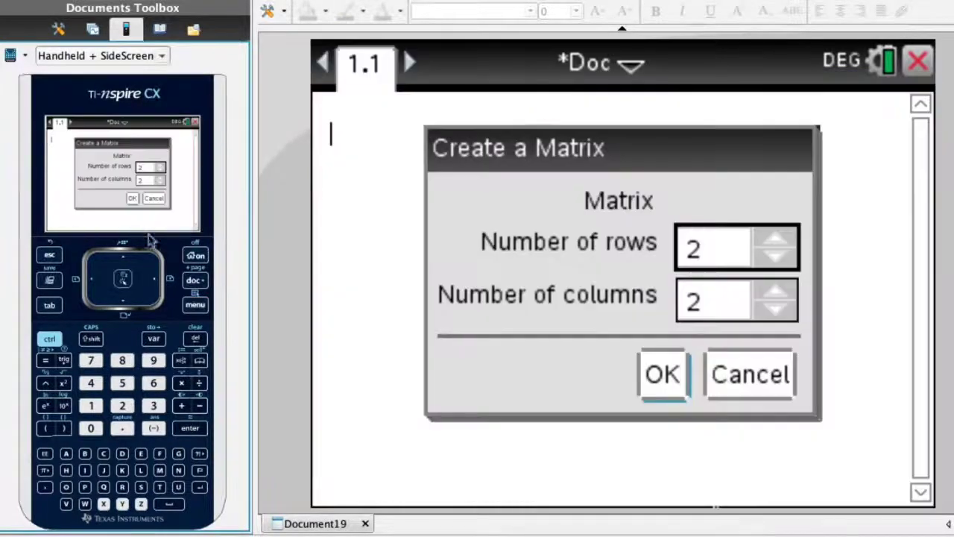
double_click(705, 299)
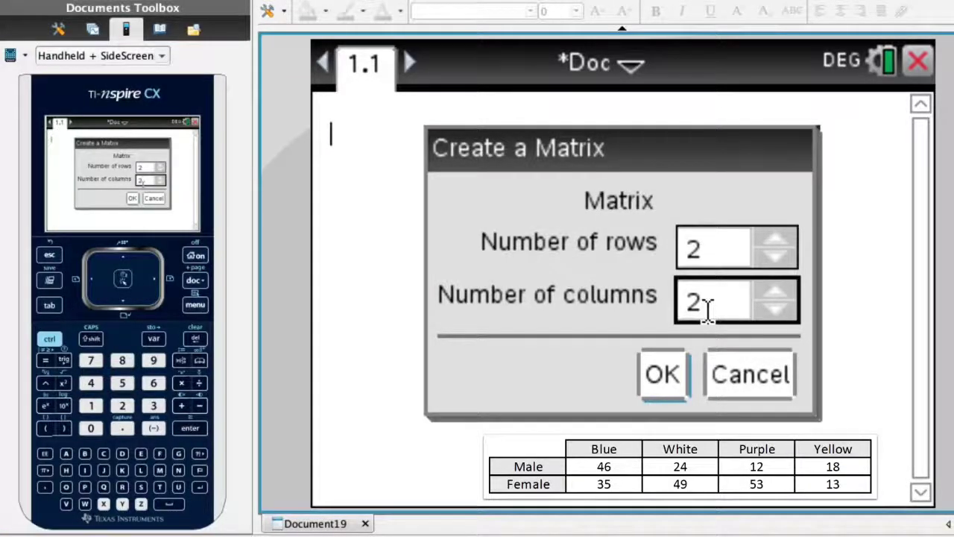
text(4)
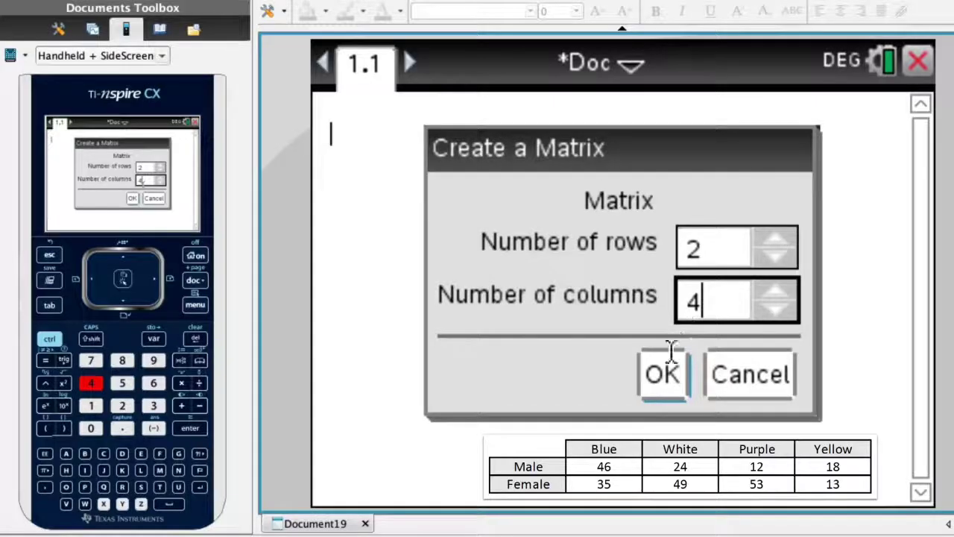
click(660, 371)
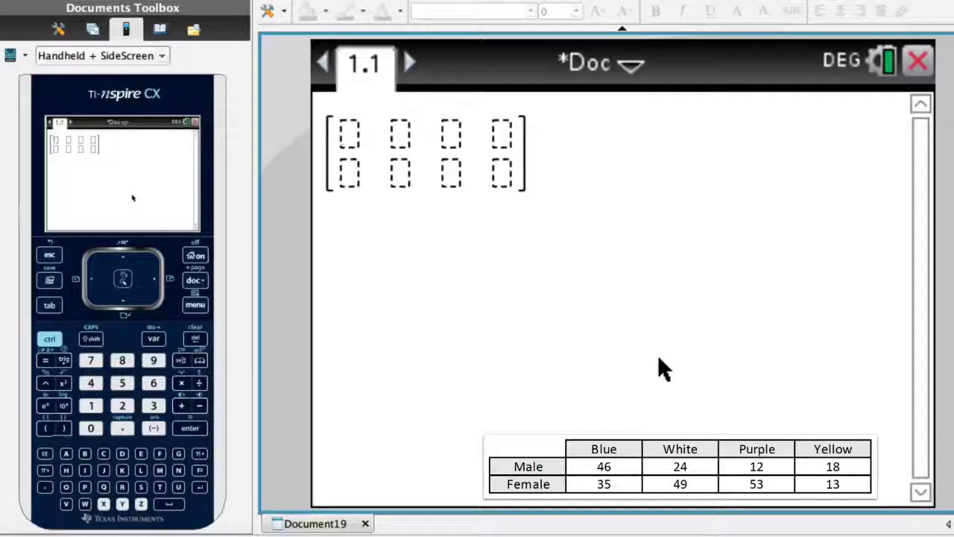
- Enter the first matrix row: 46, 24, 12, 18
text(46)
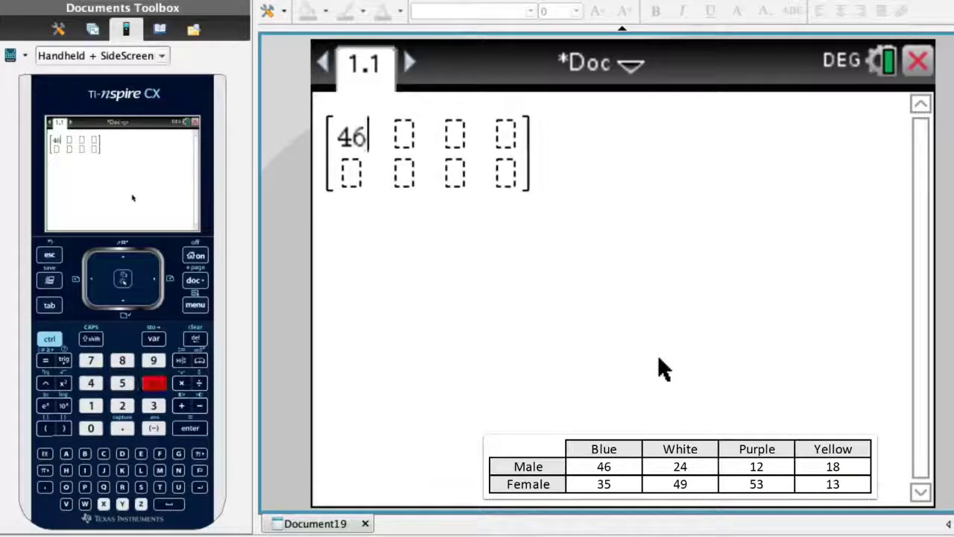
key(Tab)
text(24)
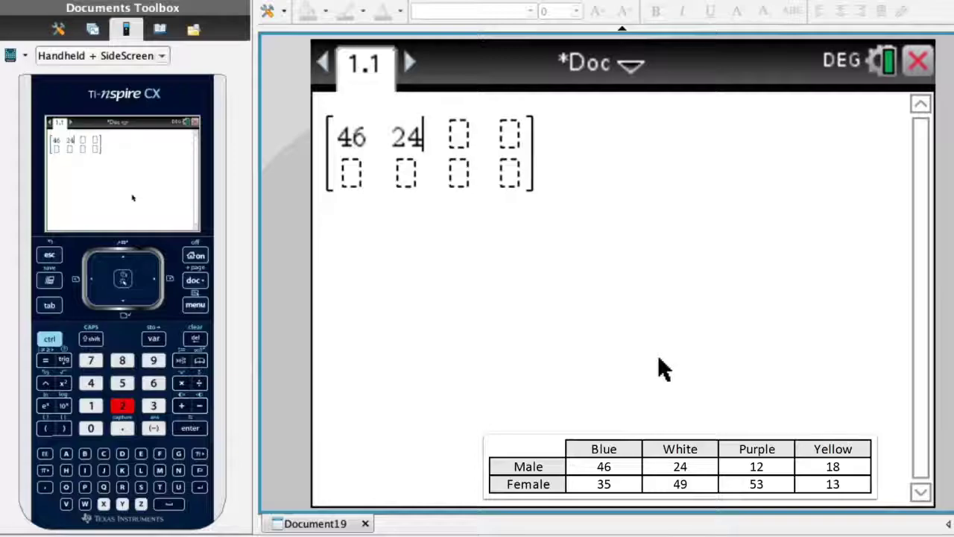
key(Tab)
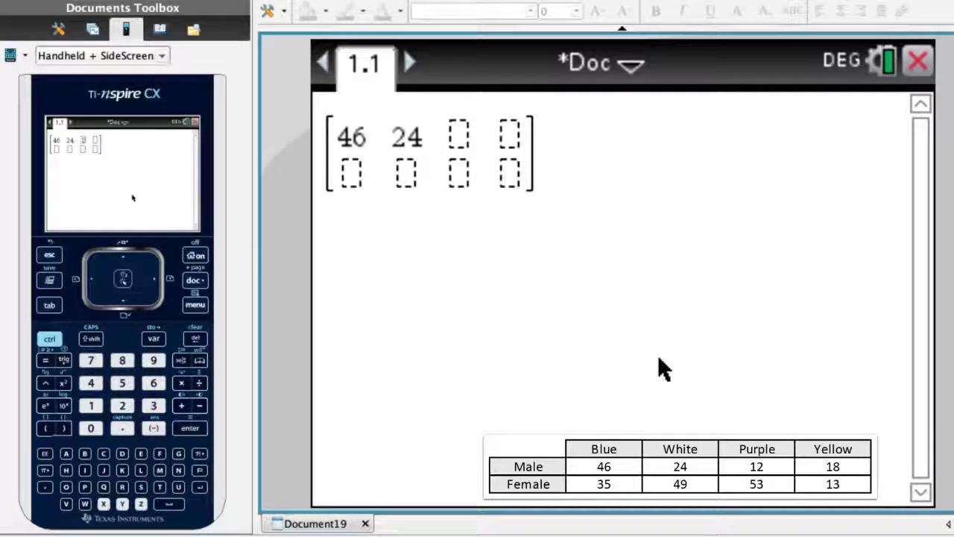
text(12)
key(Tab)
text(18)
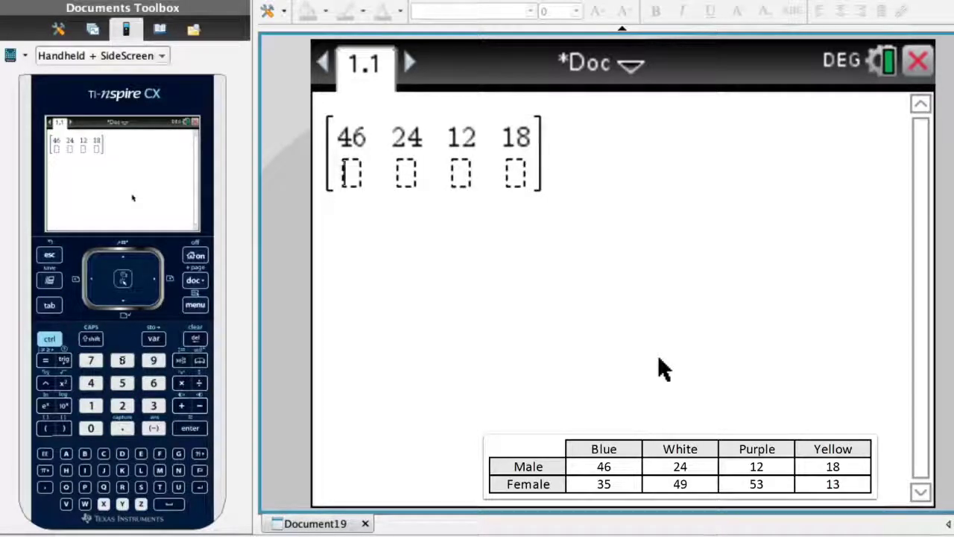
- Enter the second matrix row: 35, 49, 53, 13
key(Tab)
text(35)
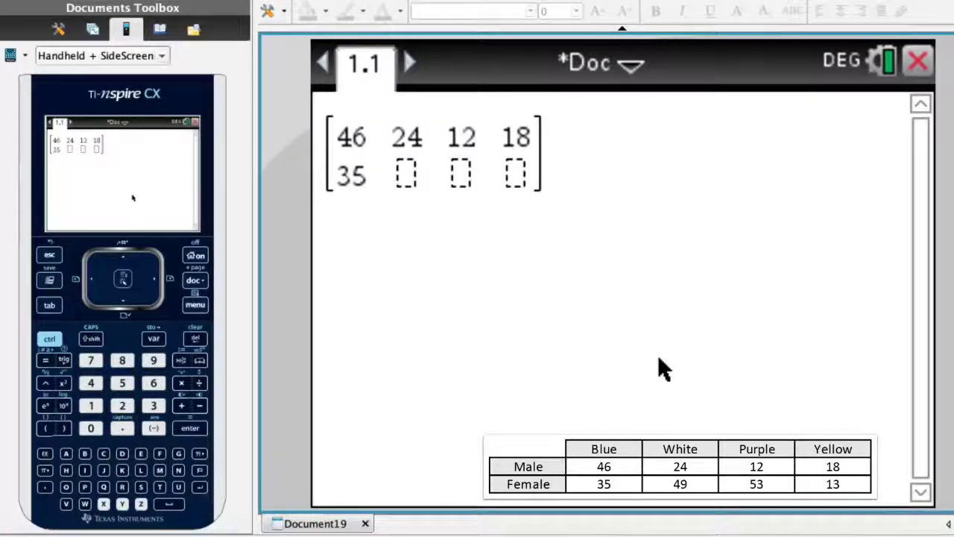
key(Tab)
text(49)
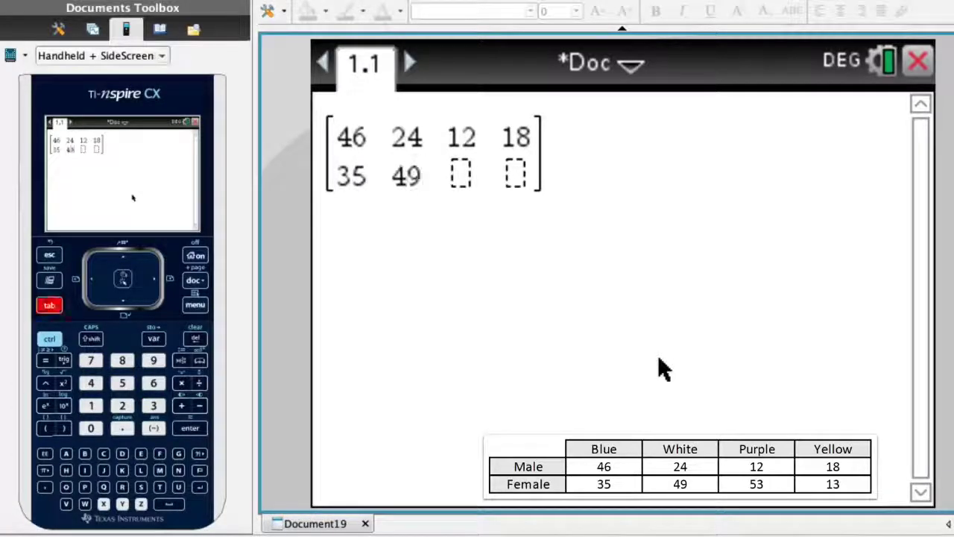
key(Tab)
text(53)
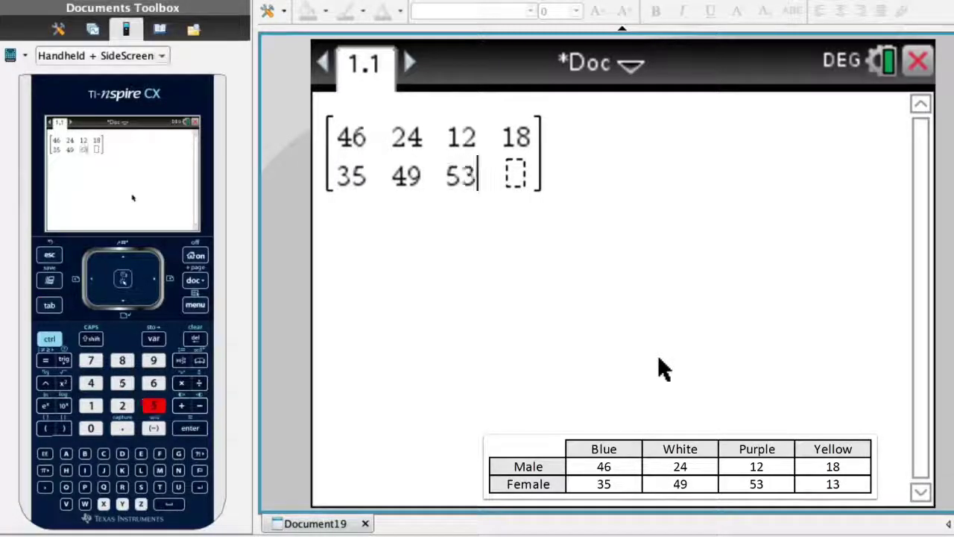
key(Tab)
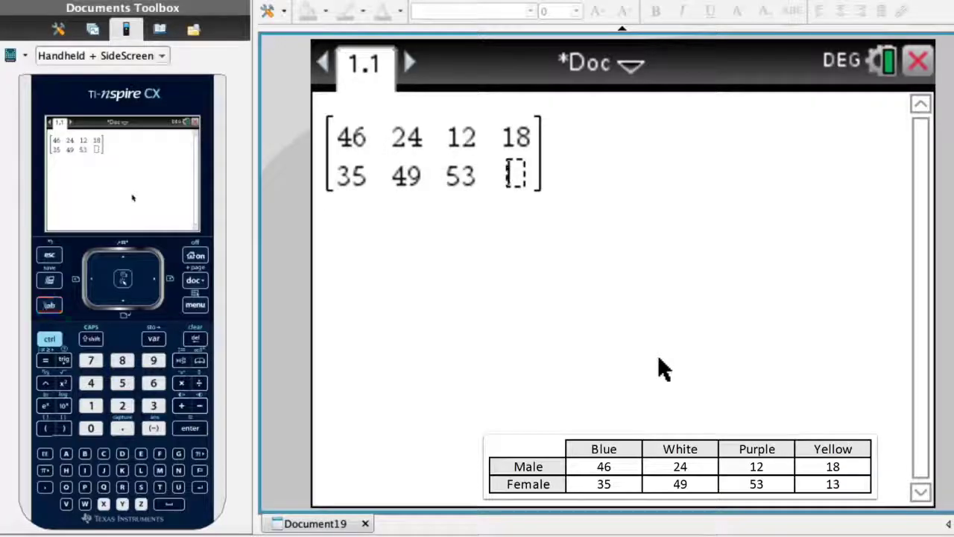
text(13)
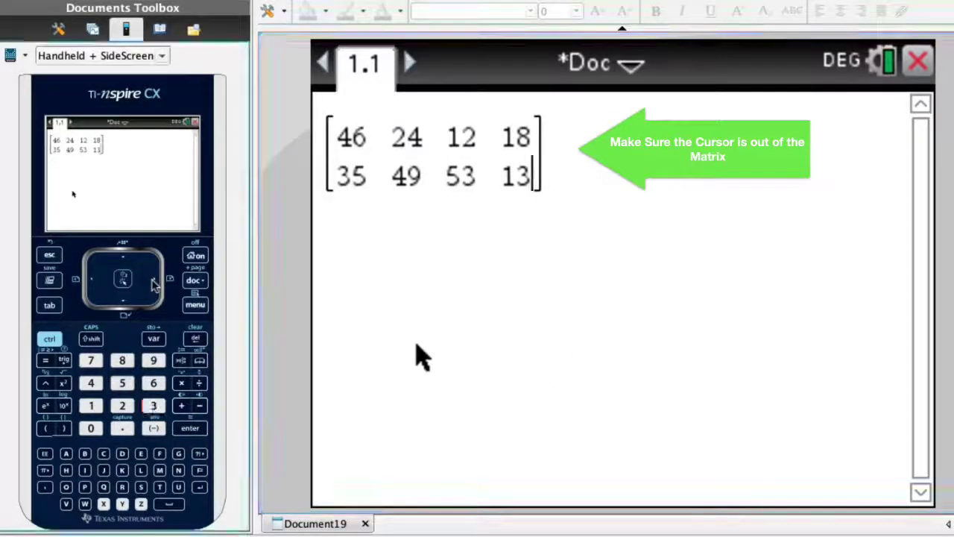
- Append a store arrow after the matrix and save it under the name obs
click(153, 283)
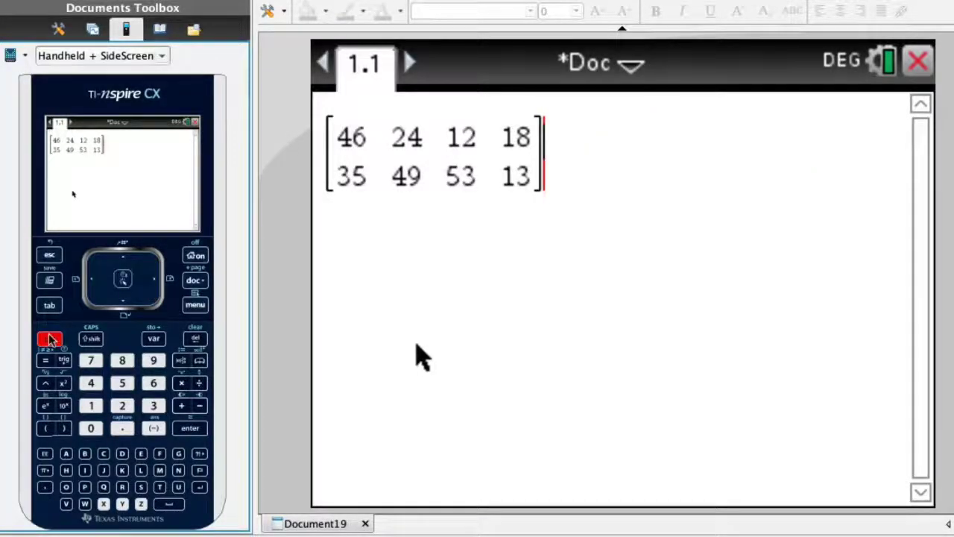
click(50, 340)
click(153, 340)
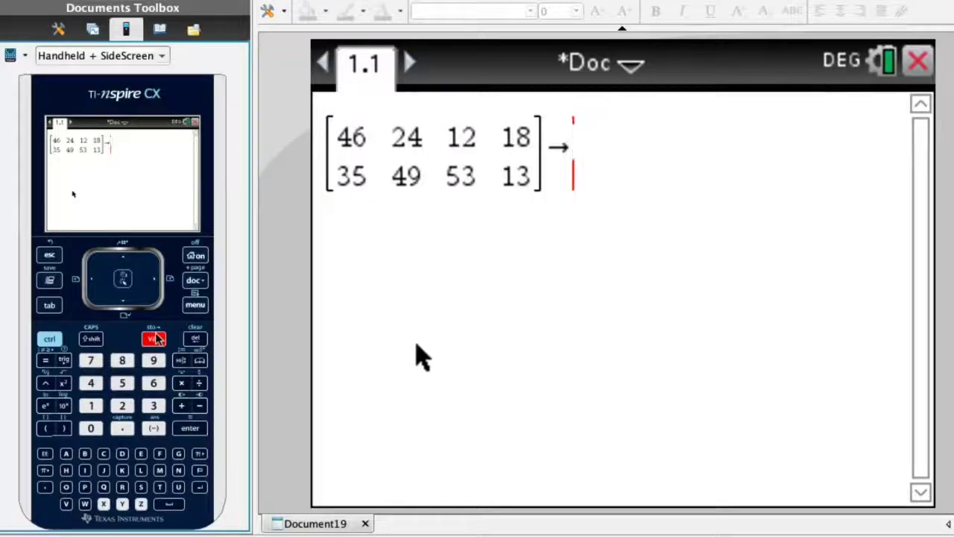
text(o)
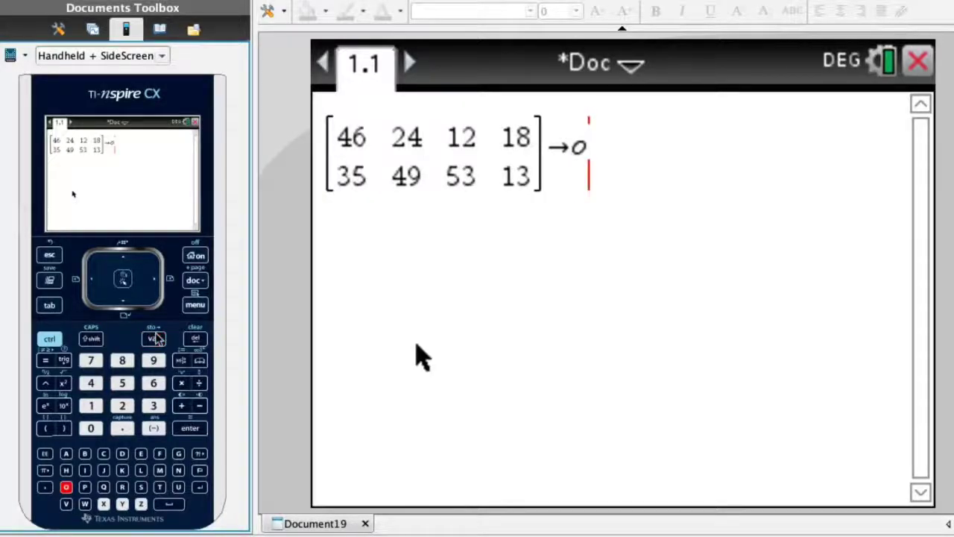
text(bs)
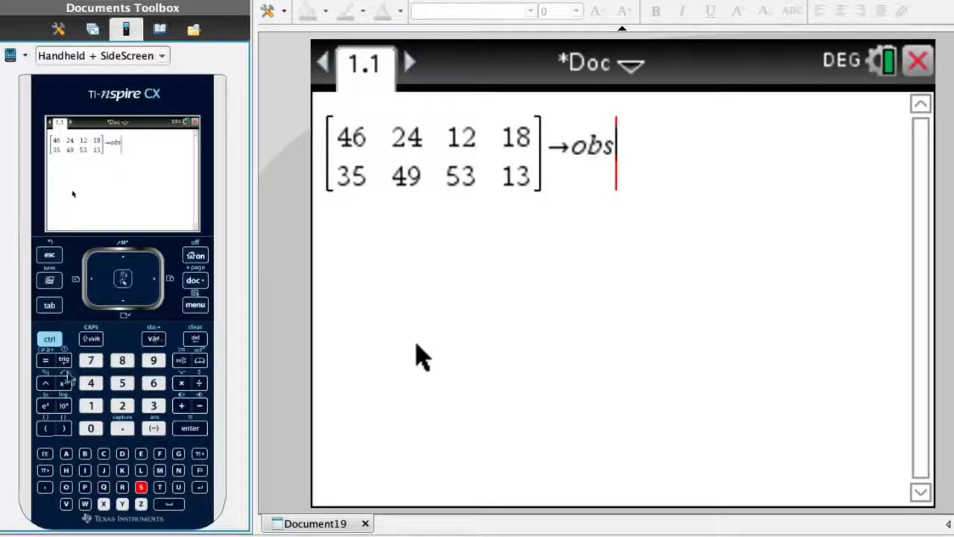
click(181, 436)
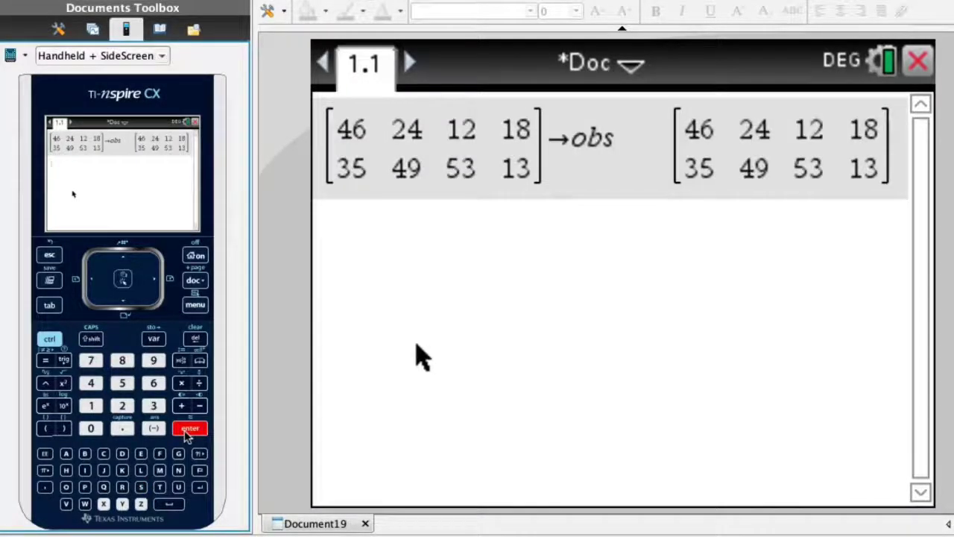
- Run a χ² 2-way Test with obs as the observed matrix, giving χ² 27.8369 and p 0.000004
click(608, 340)
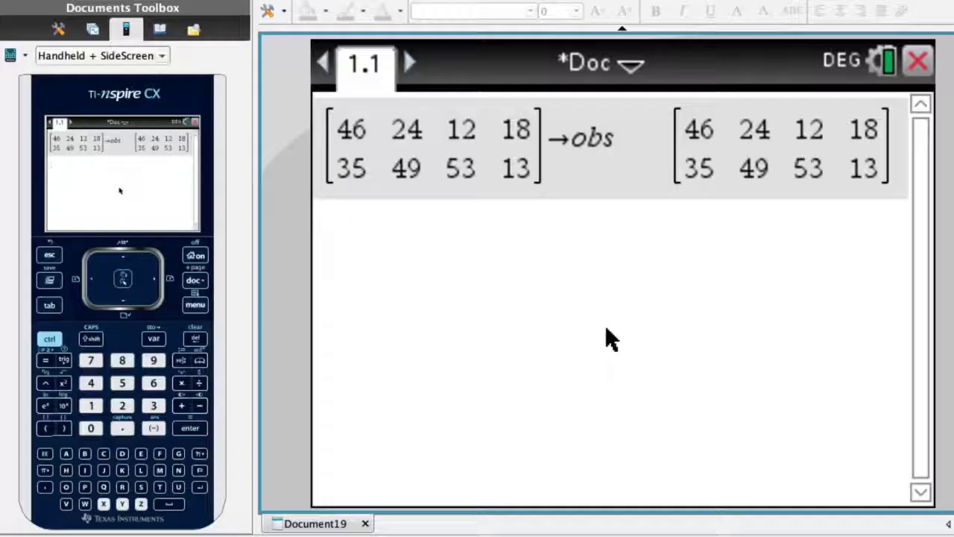
click(197, 307)
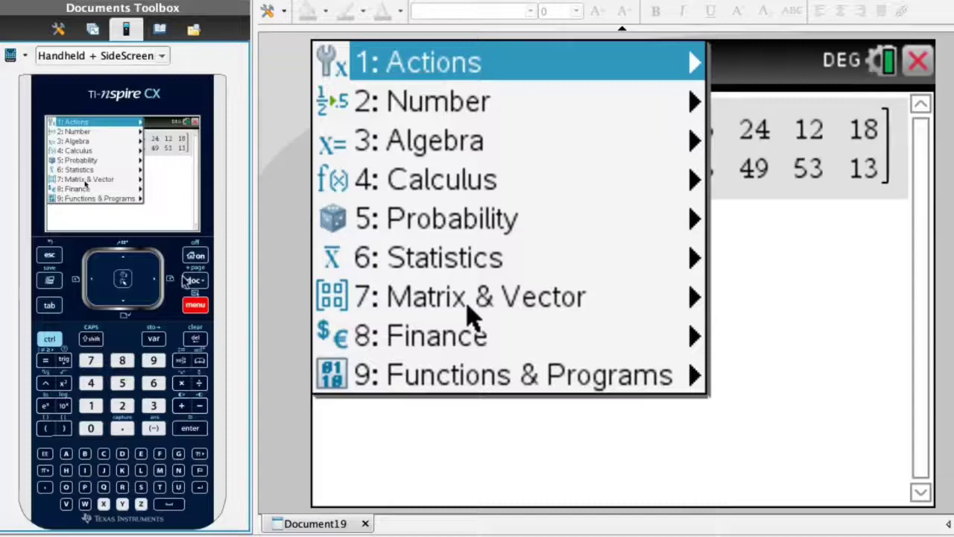
mouse_move(442, 261)
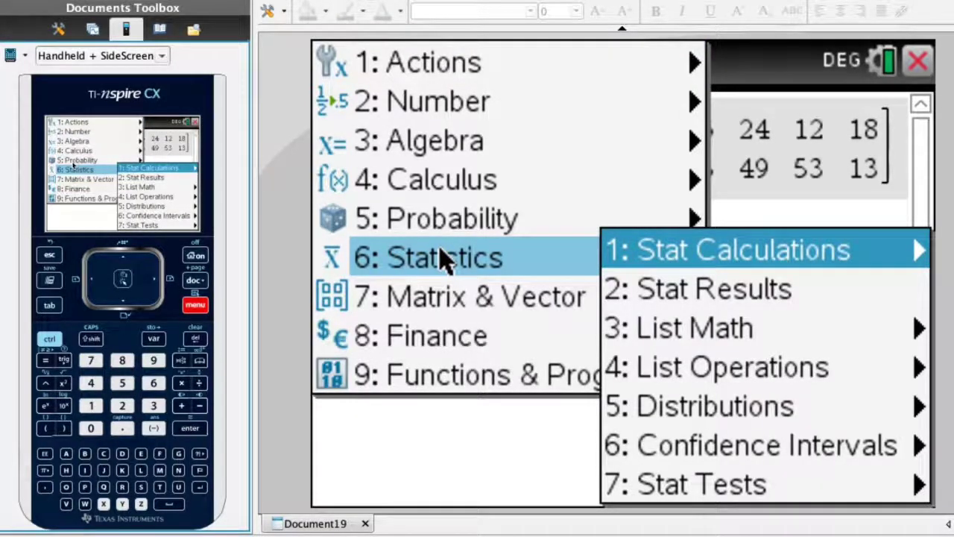
mouse_move(672, 490)
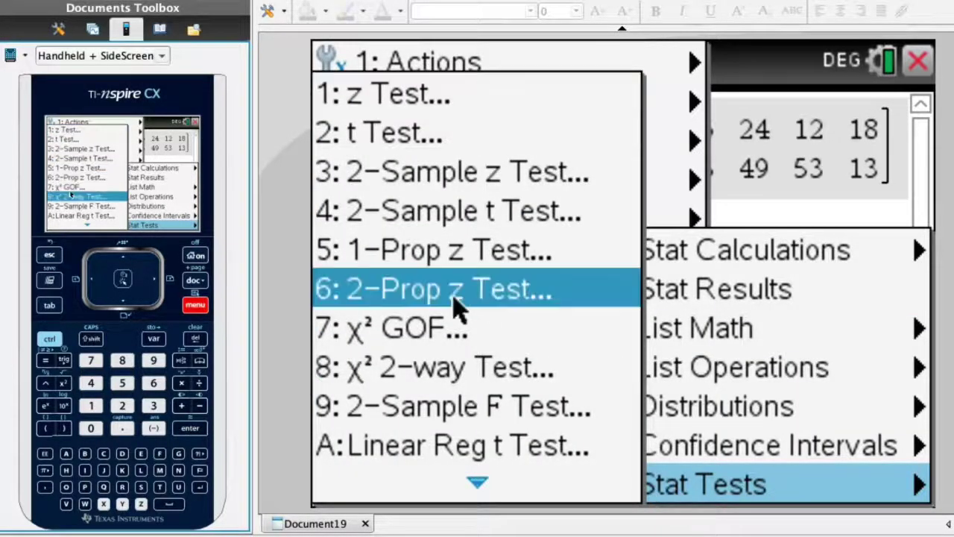
click(436, 389)
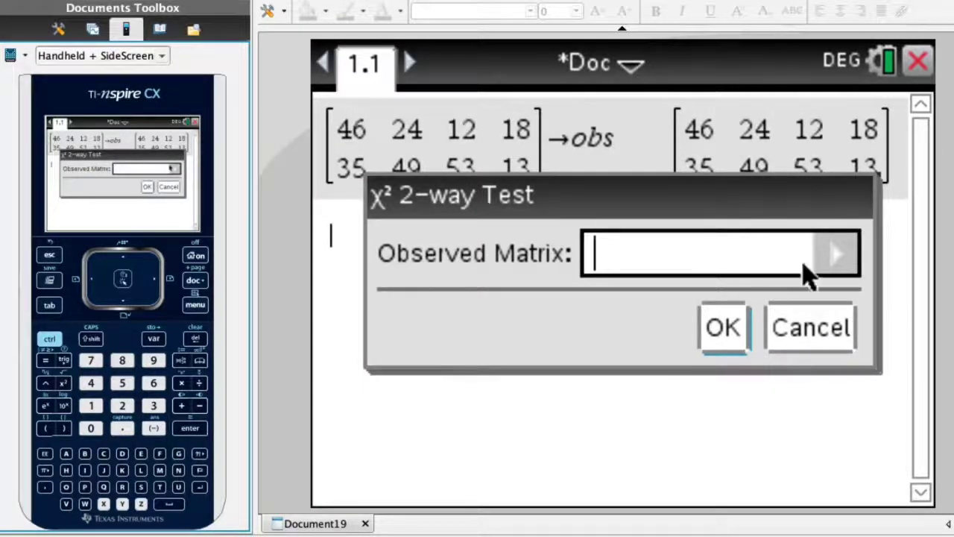
click(833, 257)
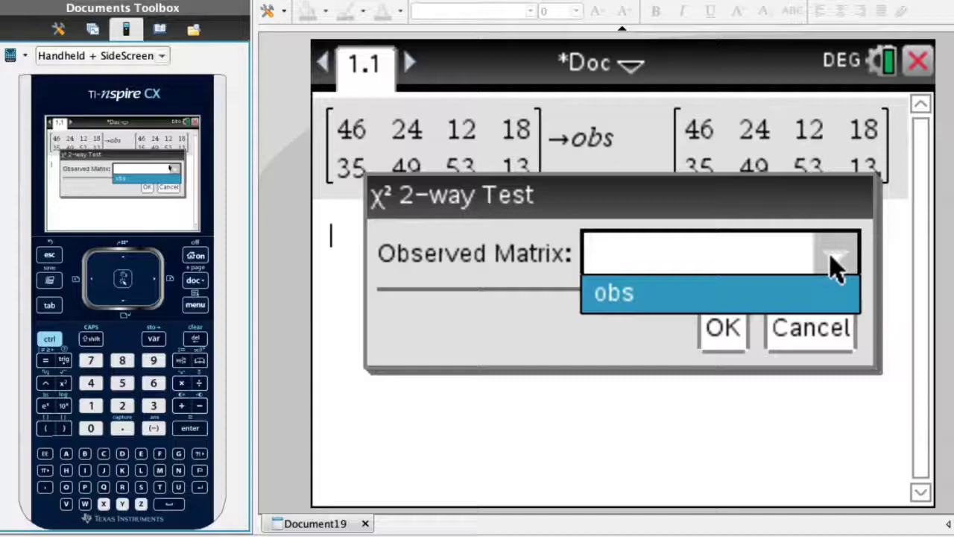
click(750, 298)
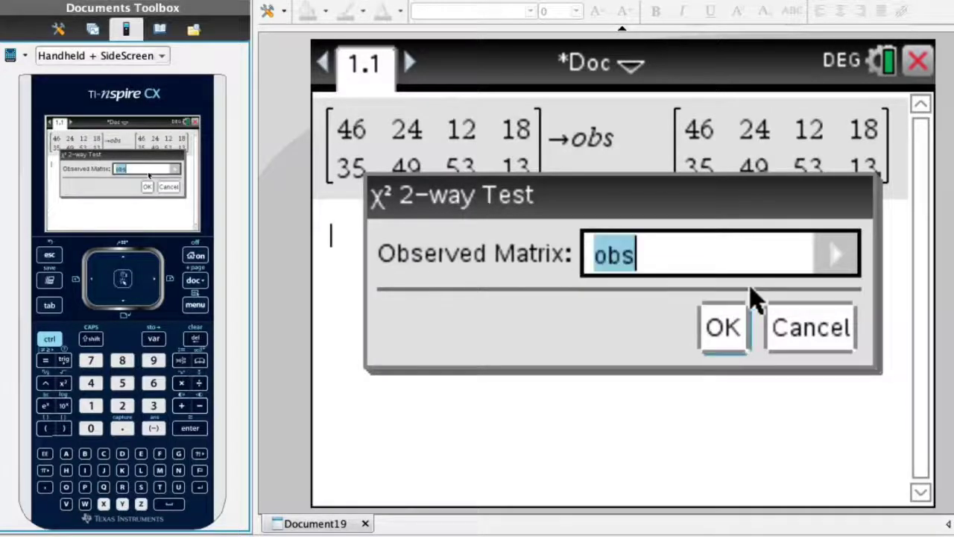
click(731, 334)
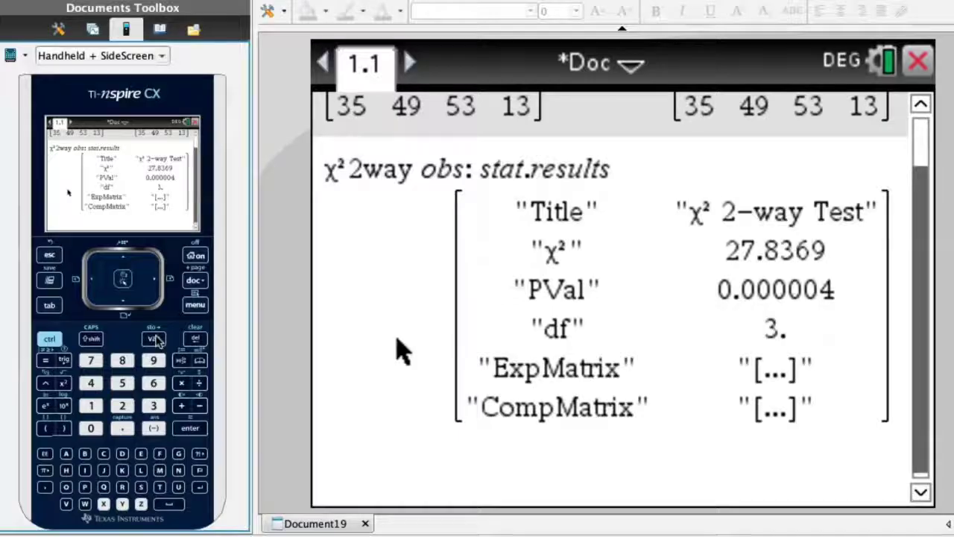
- Display stat.ExpMatrix, showing expected counts 32.4 29.2 26 12.4 over 48.6 43.8 39 18.6
click(155, 339)
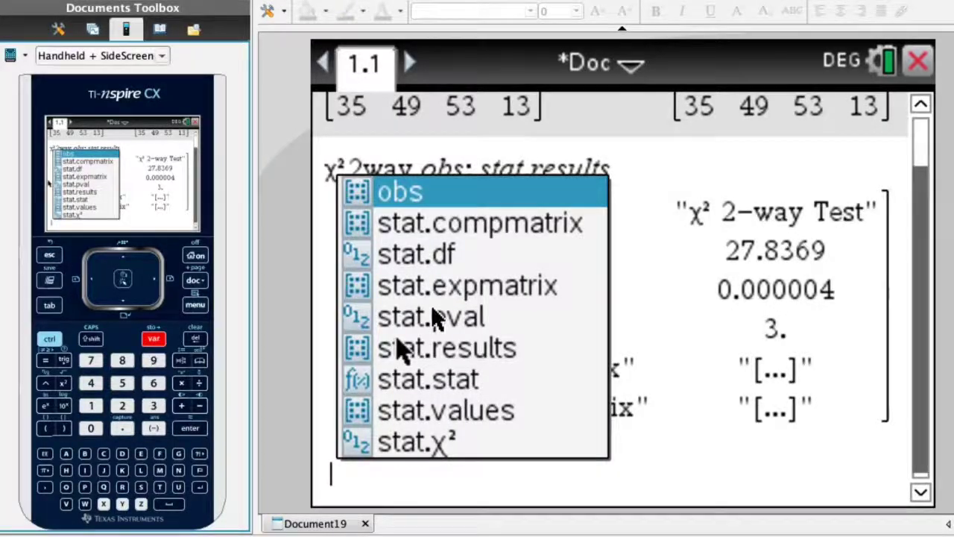
click(490, 284)
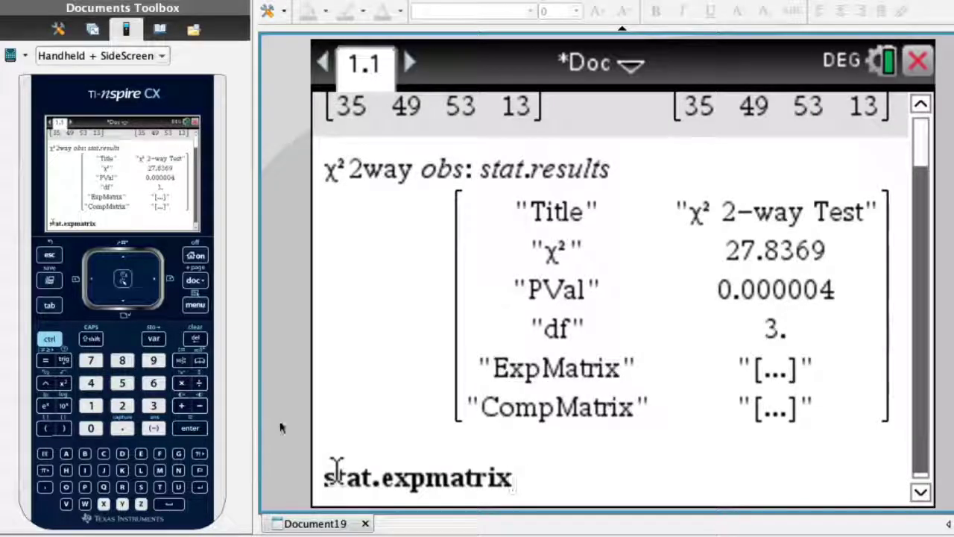
click(192, 428)
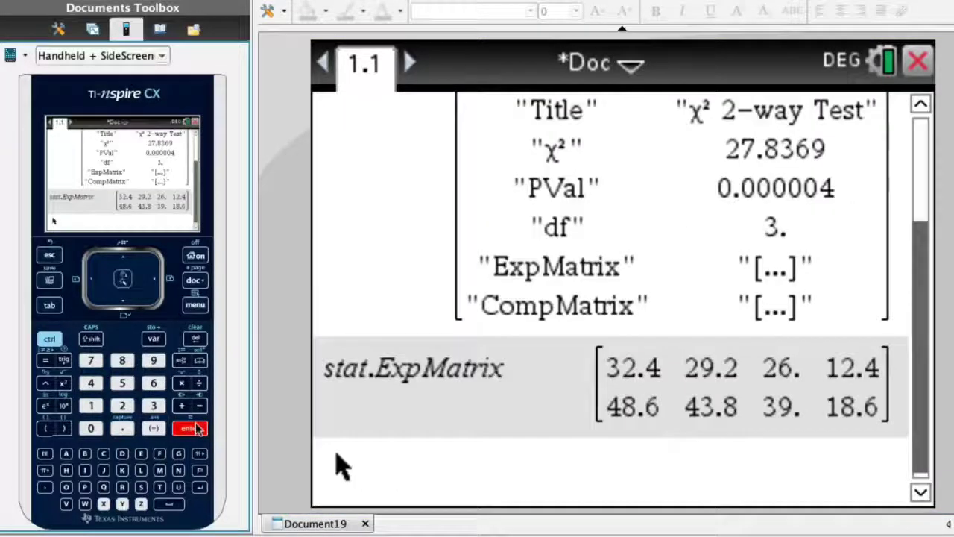